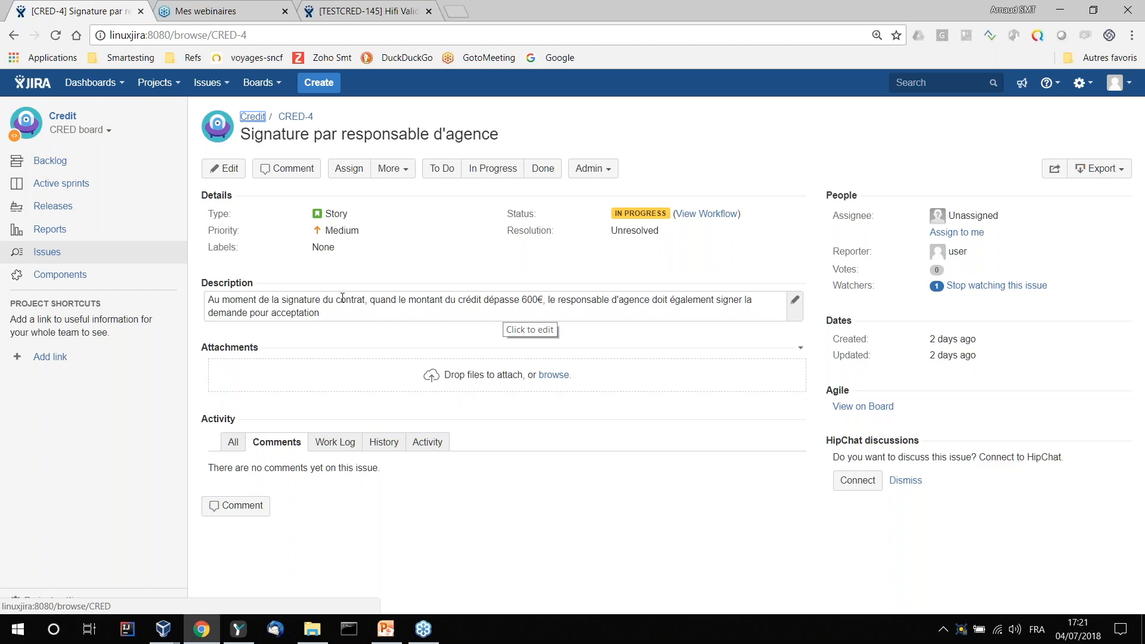
- Copy the web address of the CRED-4 story in Jira and switch to Yest
{"action": "left_click", "coordinate": [317, 35]}
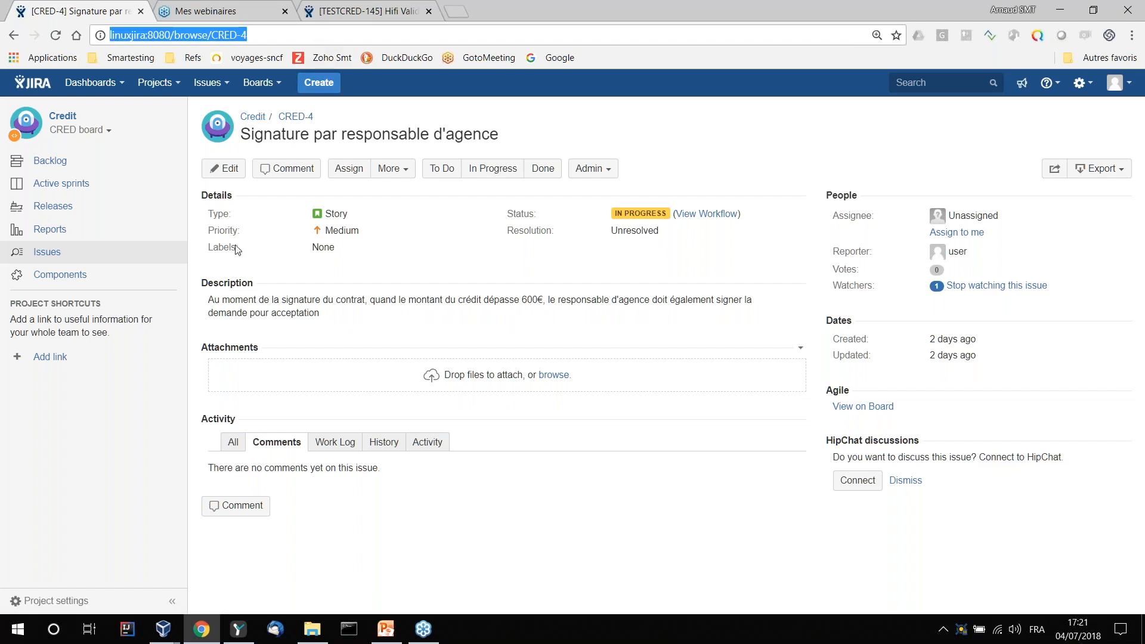
{"action": "left_click", "coordinate": [239, 629]}
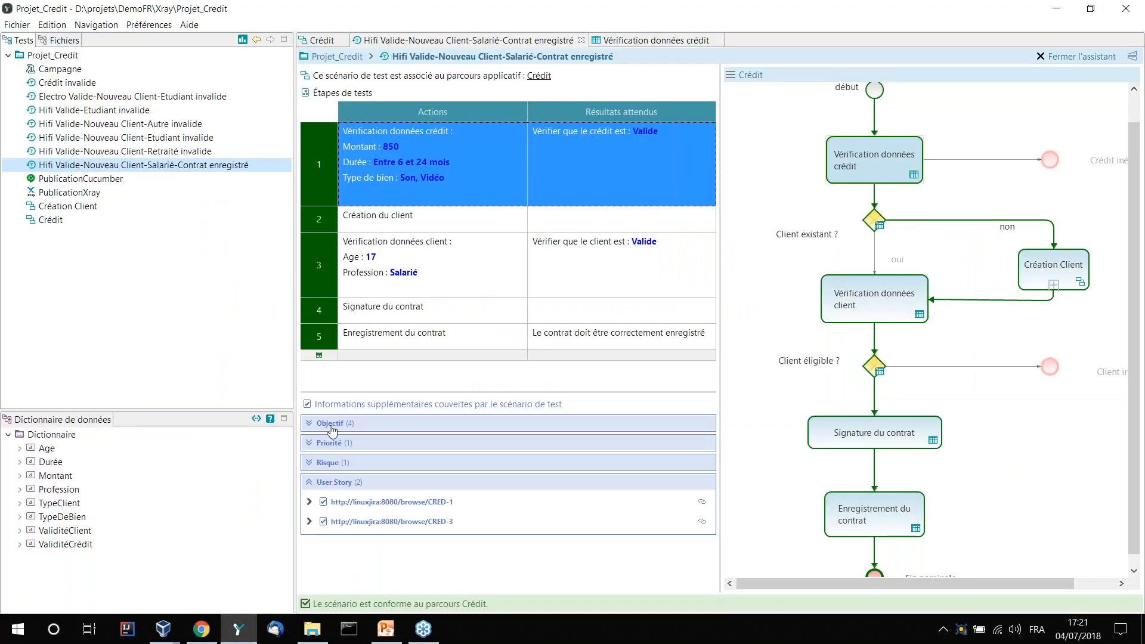
- Open the test table of the "Signature du contrat" task in the Crédit workflow
{"action": "double_click", "coordinate": [37, 221]}
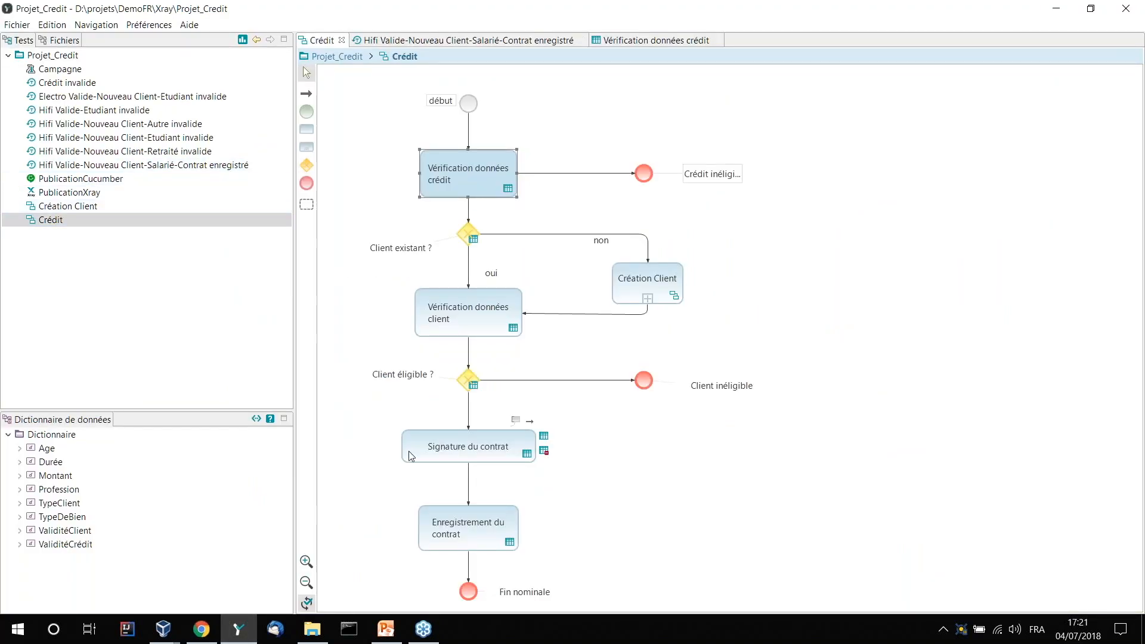
{"action": "left_click", "coordinate": [432, 456]}
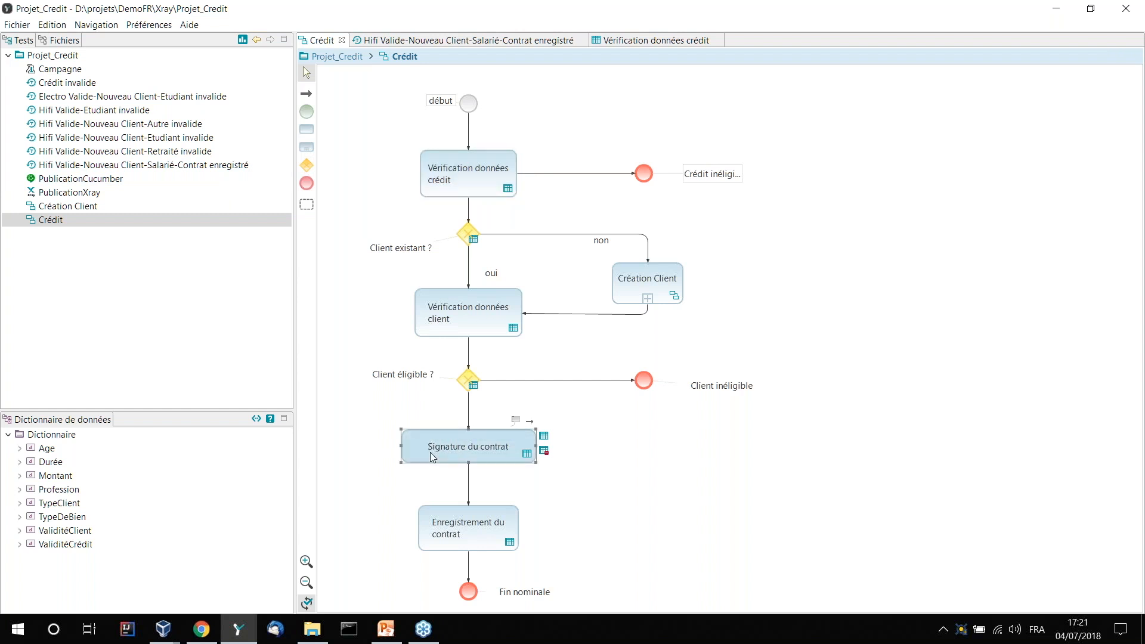
{"action": "double_click", "coordinate": [430, 453]}
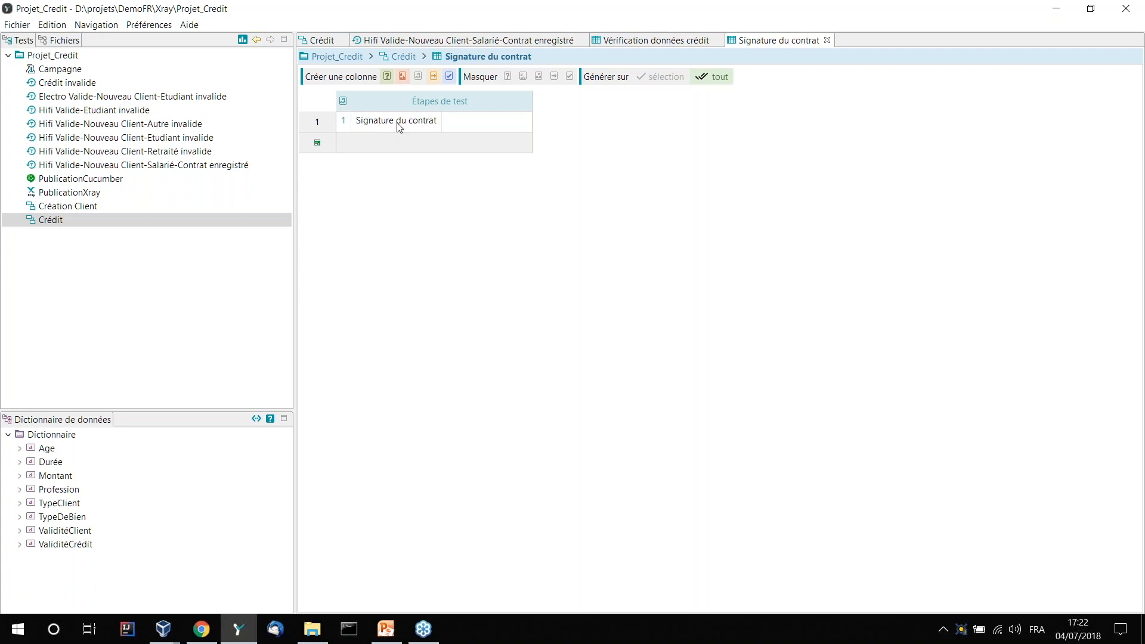
{"action": "mouse_move", "coordinate": [397, 129]}
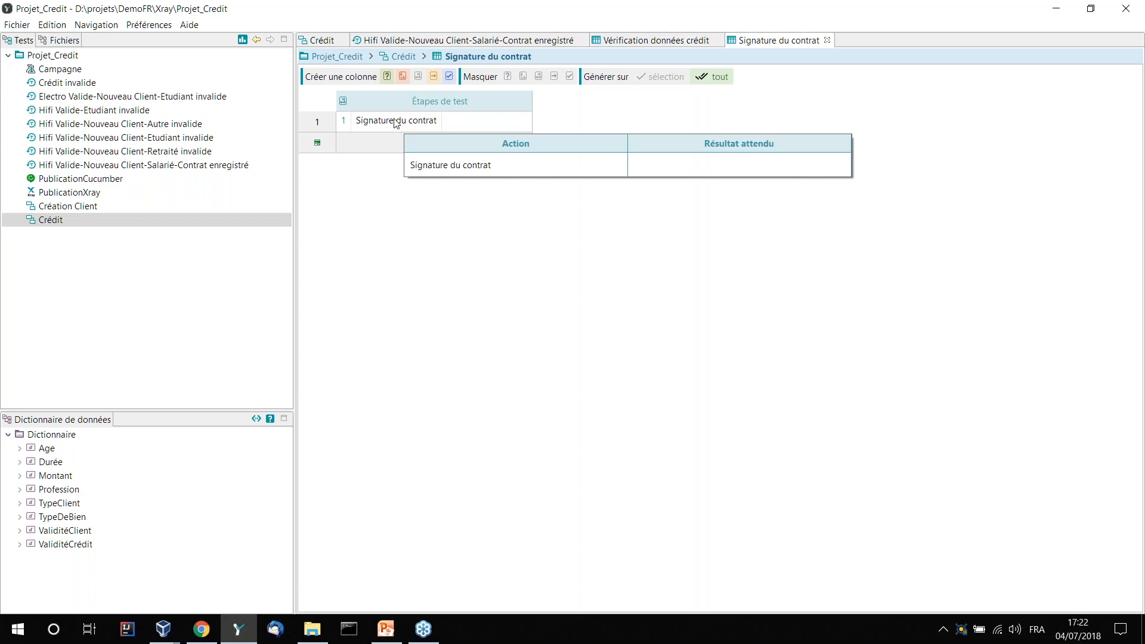
- Add a condition column for Montant to the table and set its first row to "< 600"
{"action": "left_click", "coordinate": [387, 77]}
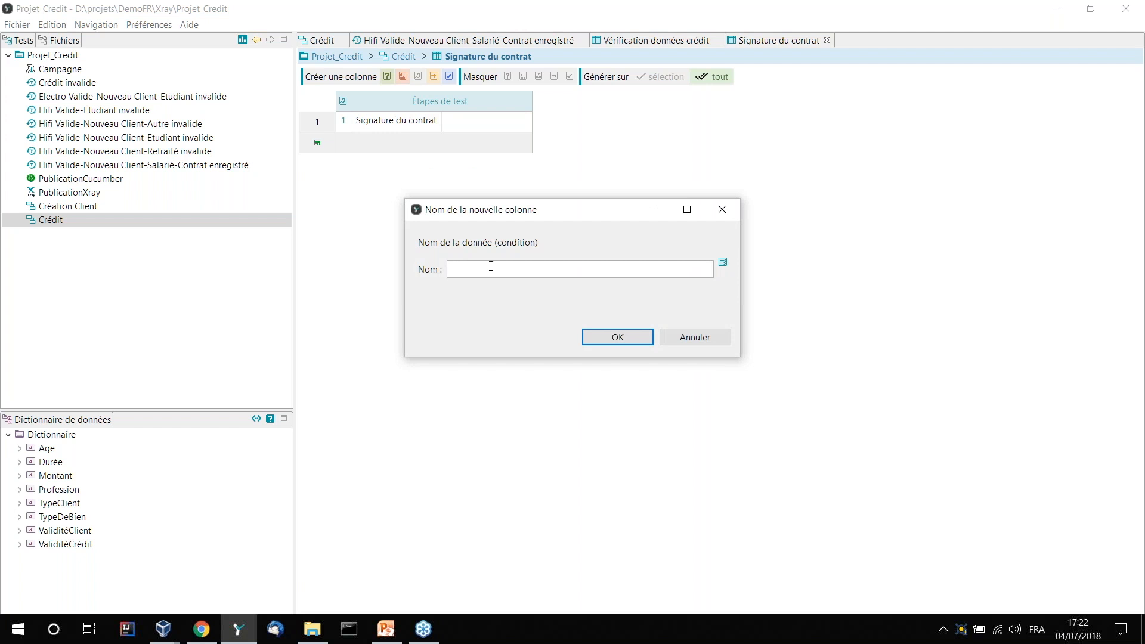
{"action": "type", "text": "Mo"}
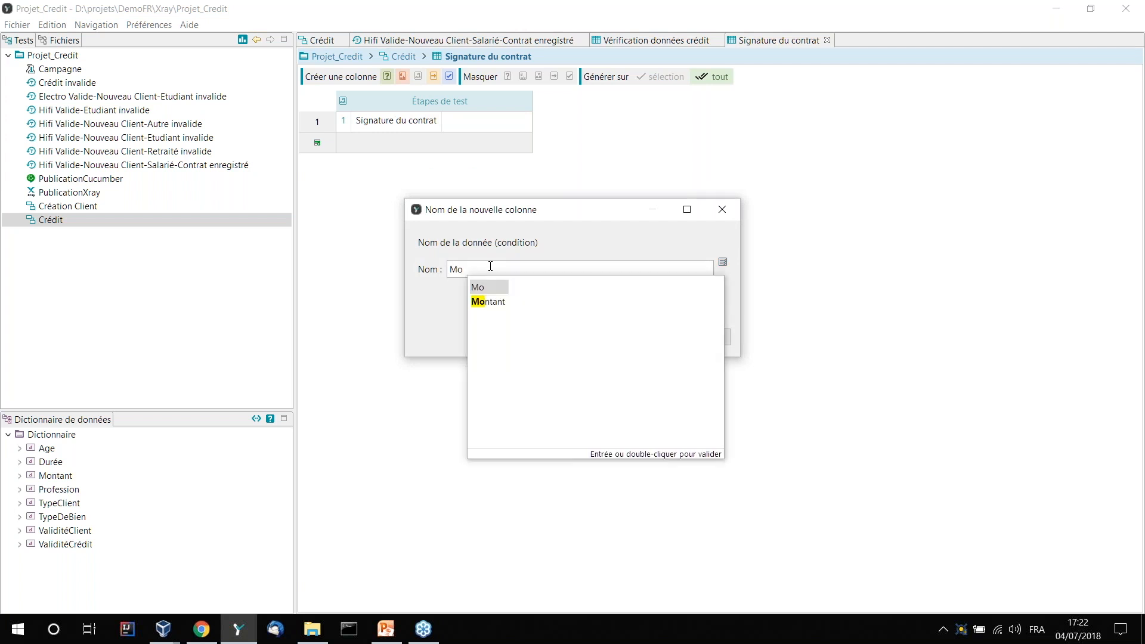
{"action": "key", "text": "Down"}
{"action": "key", "text": "Return"}
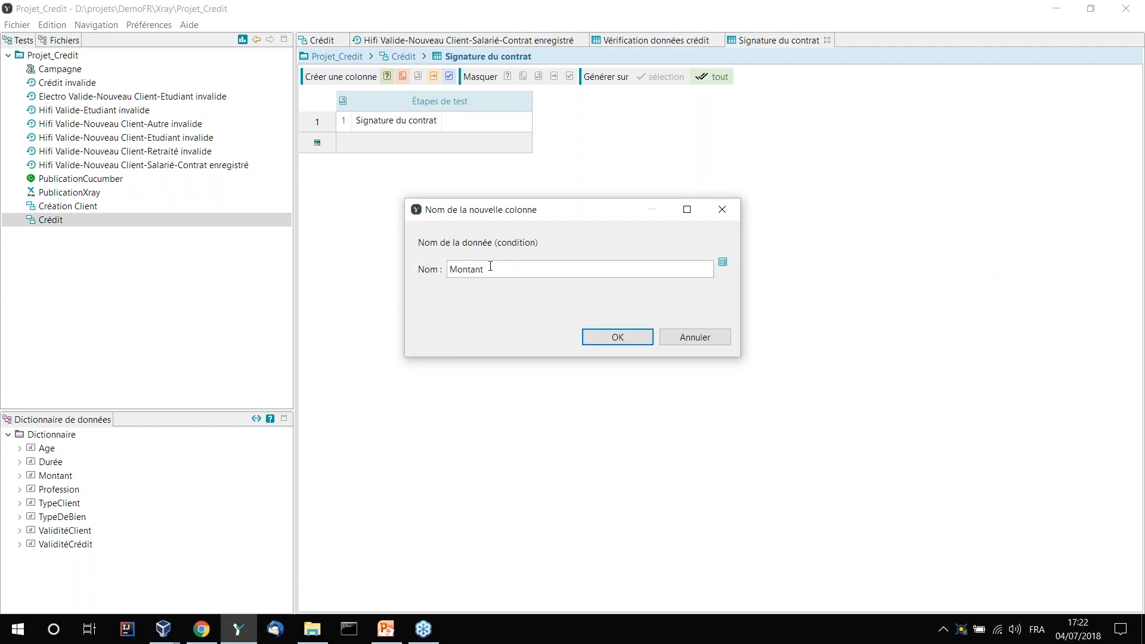
{"action": "left_click", "coordinate": [601, 337]}
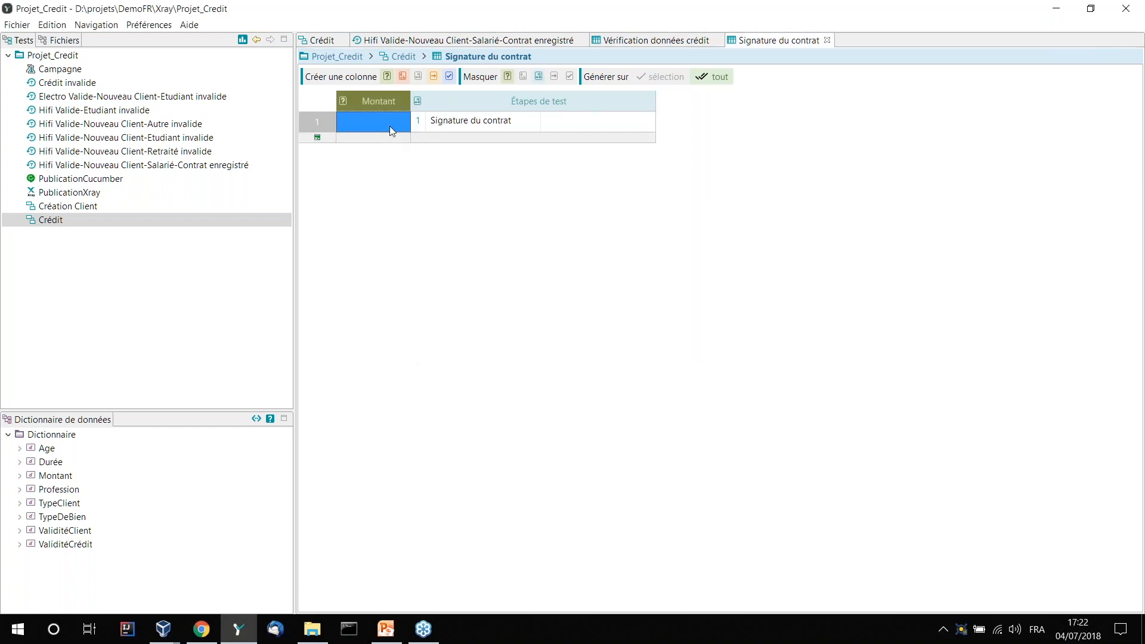
{"action": "double_click", "coordinate": [388, 126]}
{"action": "type", "text": "< 600"}
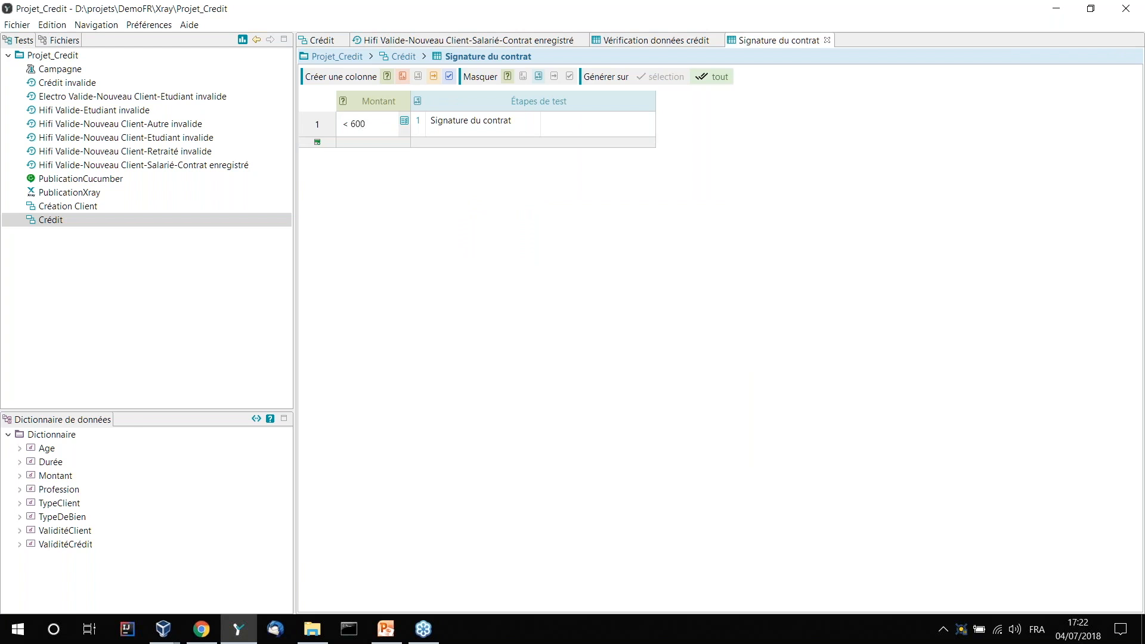
- Add a second row to the table with the Montant condition ">= 600"
{"action": "left_click", "coordinate": [317, 142]}
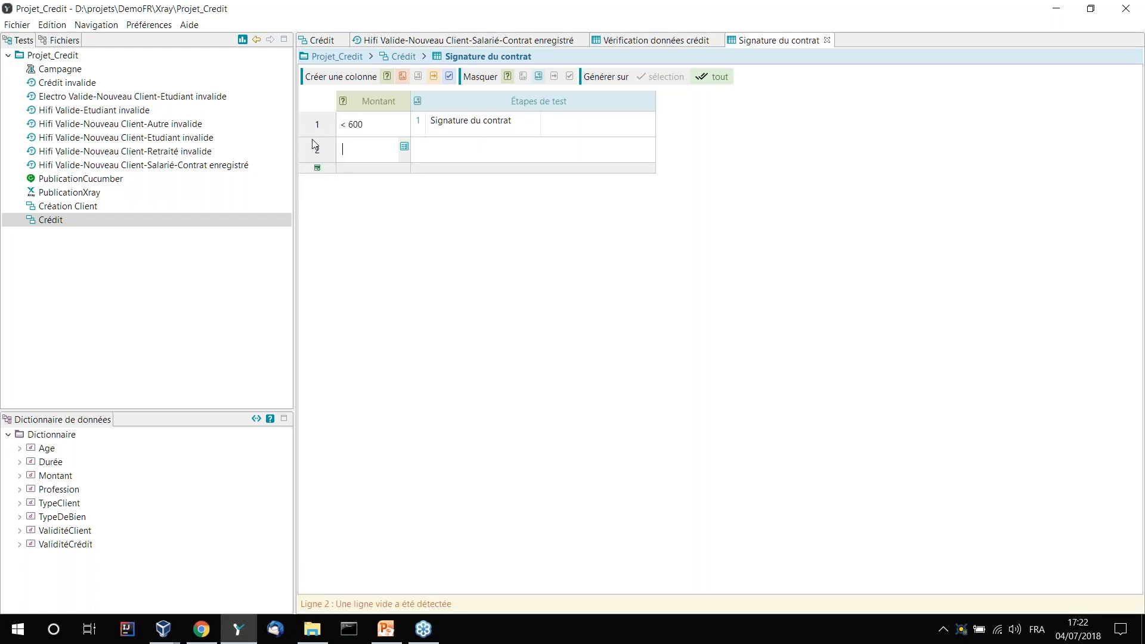
{"action": "left_click", "coordinate": [353, 146]}
{"action": "type", "text": ">>"}
{"action": "key", "text": "BackSpace"}
{"action": "type", "text": "= 600"}
- Enter "Signature du responsable d'agence" as the test action of the ">= 600" row
{"action": "double_click", "coordinate": [444, 148]}
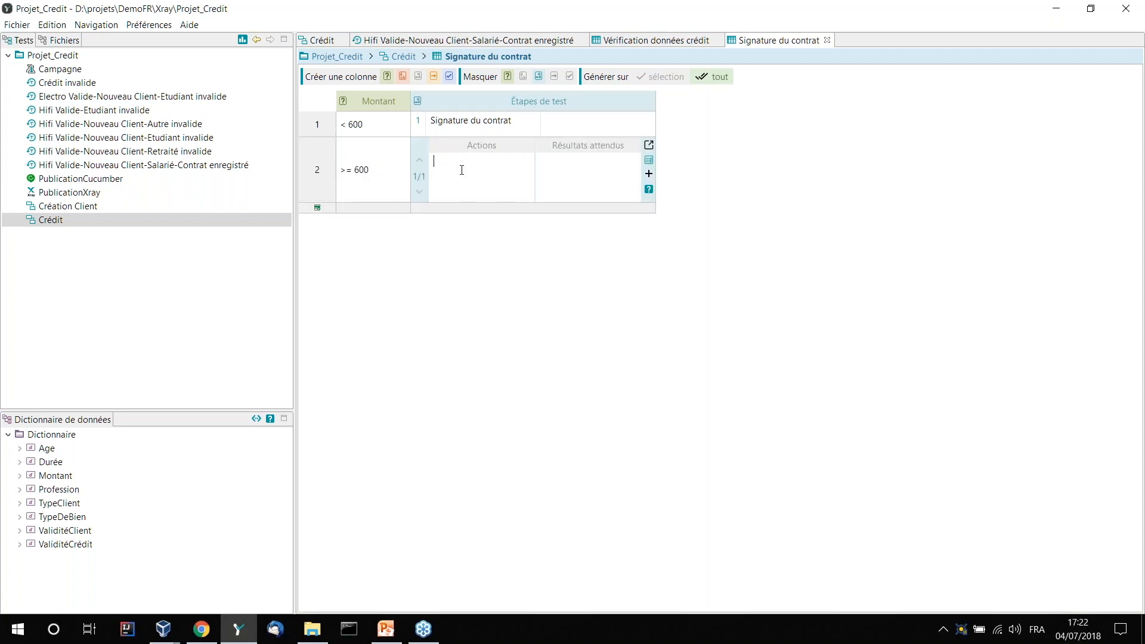
{"action": "type", "text": "Sin"}
{"action": "type", "text": "nau"}
{"action": "key", "text": "Escape"}
{"action": "type", "text": "ture du responsable d'agence"}
{"action": "key", "text": "Return"}
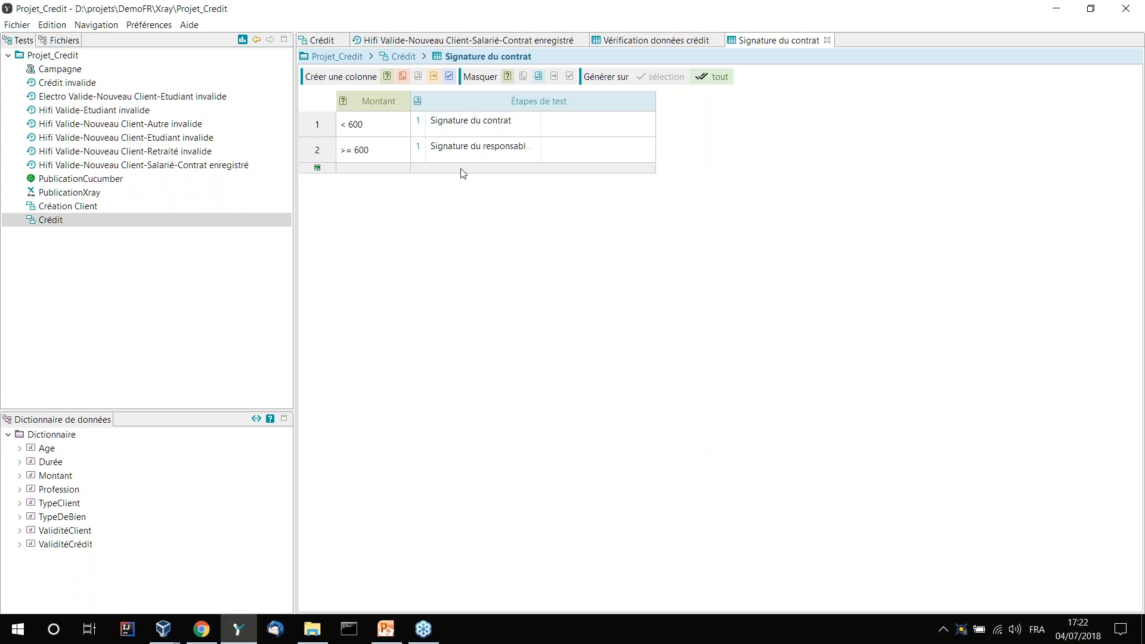
- Add a widened User Story column and paste the copied CRED-4 address into its ">= 600" row
{"action": "left_click", "coordinate": [450, 78]}
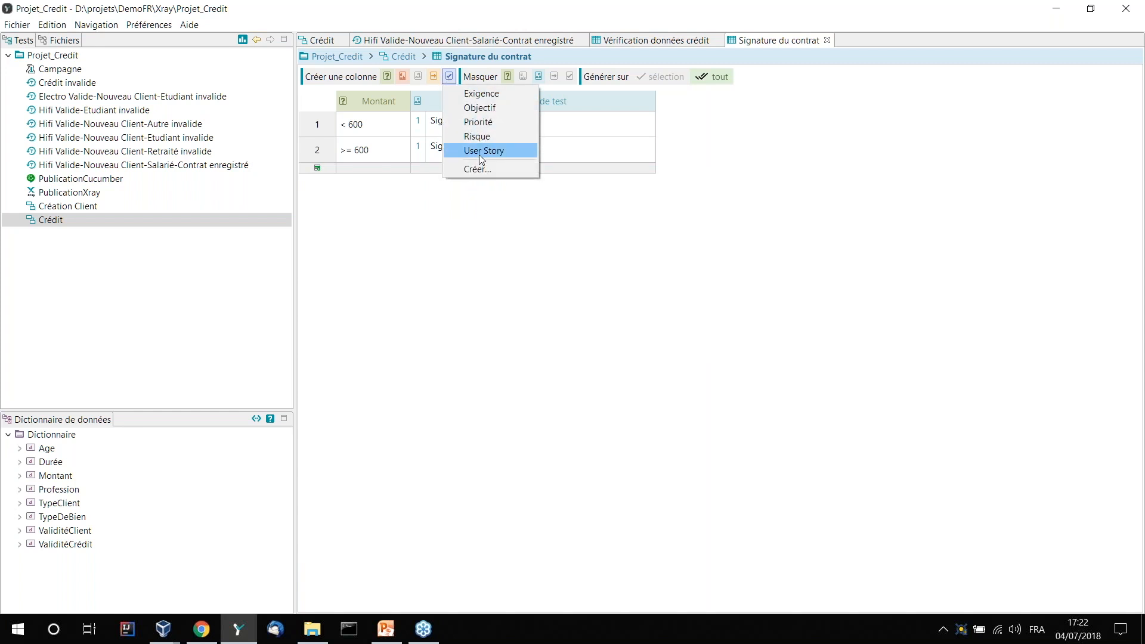
{"action": "left_click", "coordinate": [477, 153]}
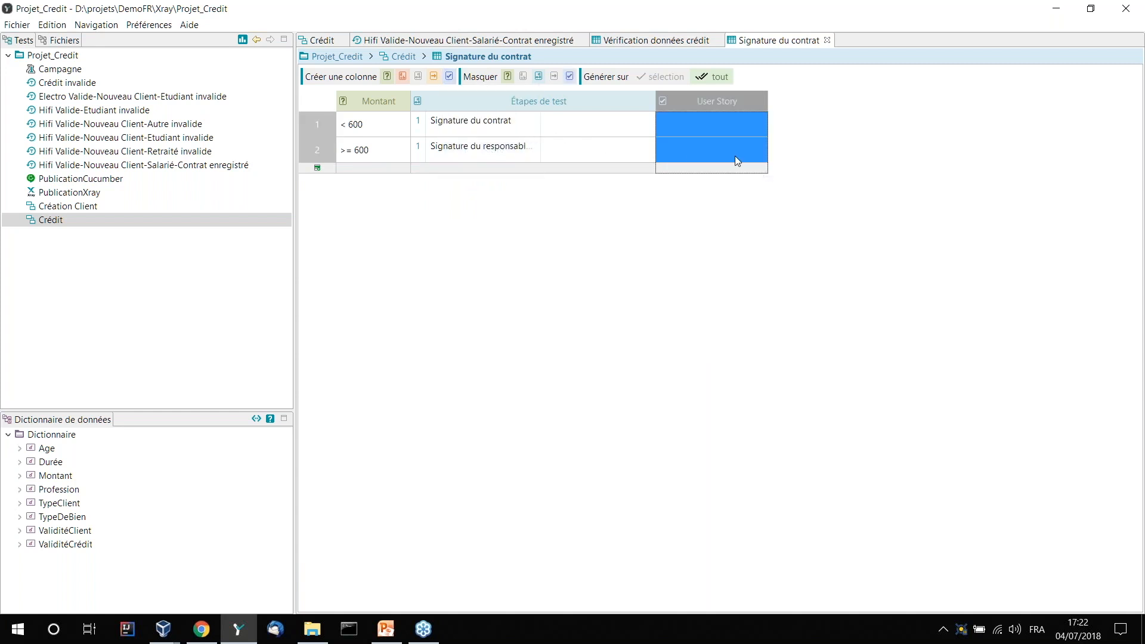
{"action": "left_click", "coordinate": [734, 154]}
{"action": "key", "text": "ctrl+v"}
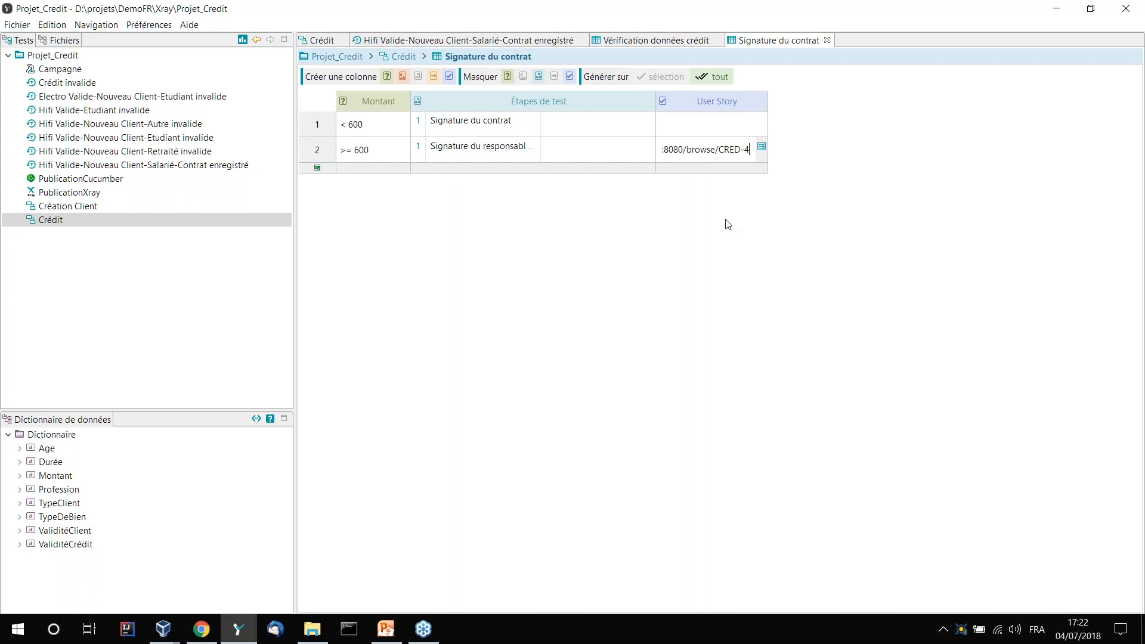
{"action": "key", "text": "Return"}
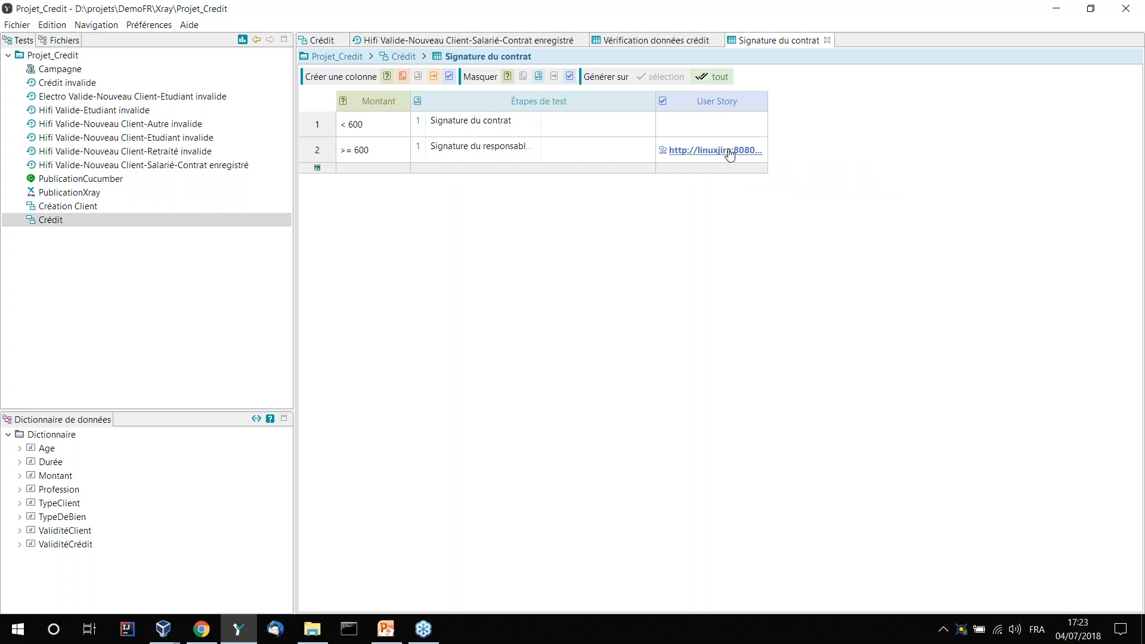
{"action": "left_click_drag", "start_coordinate": [769, 100], "coordinate": [938, 100]}
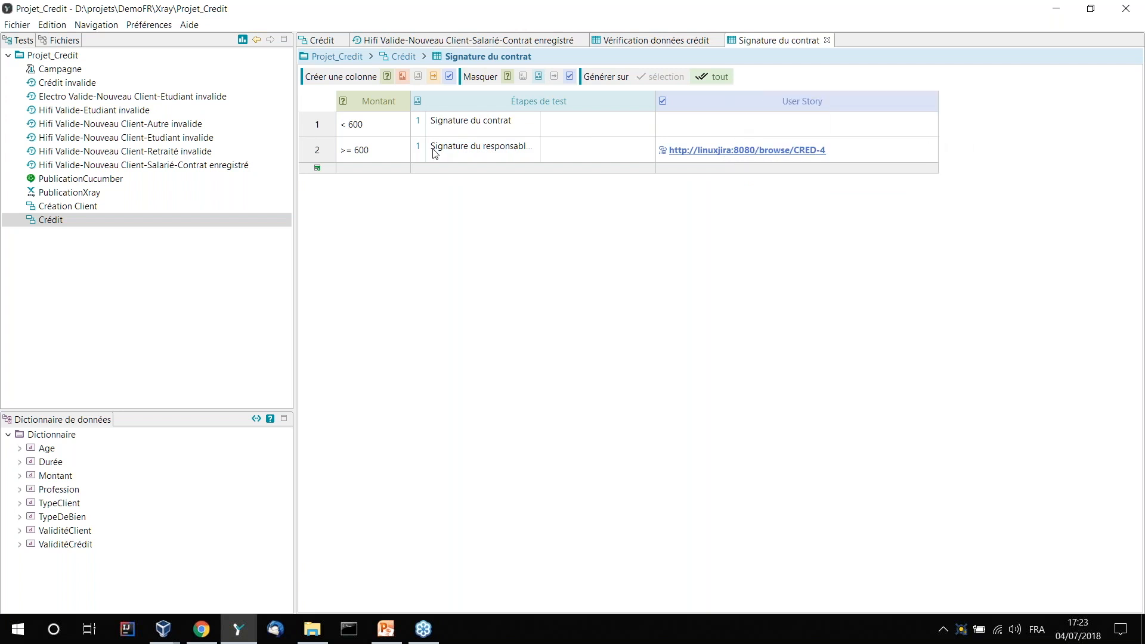
{"action": "mouse_move", "coordinate": [460, 156]}
- Open the non-conforming "Hifi Valide-Nouveau Client-Salarié-Contrat enregistré" scenario for editing from the Projet_Credit coverage dashboard
{"action": "left_click", "coordinate": [397, 59]}
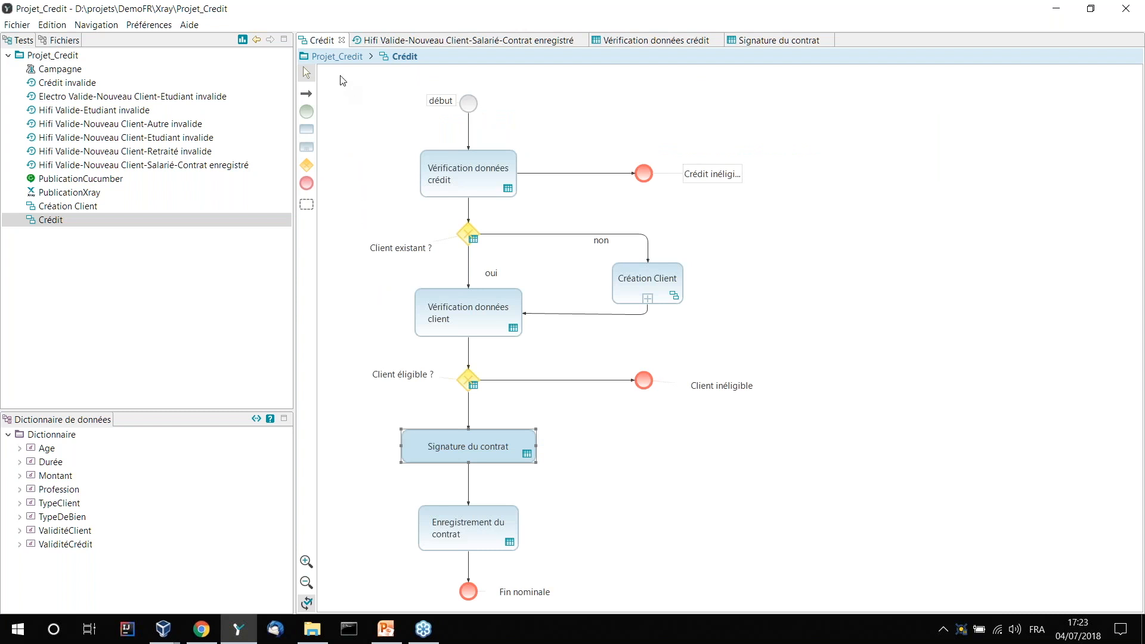
{"action": "left_click", "coordinate": [243, 41]}
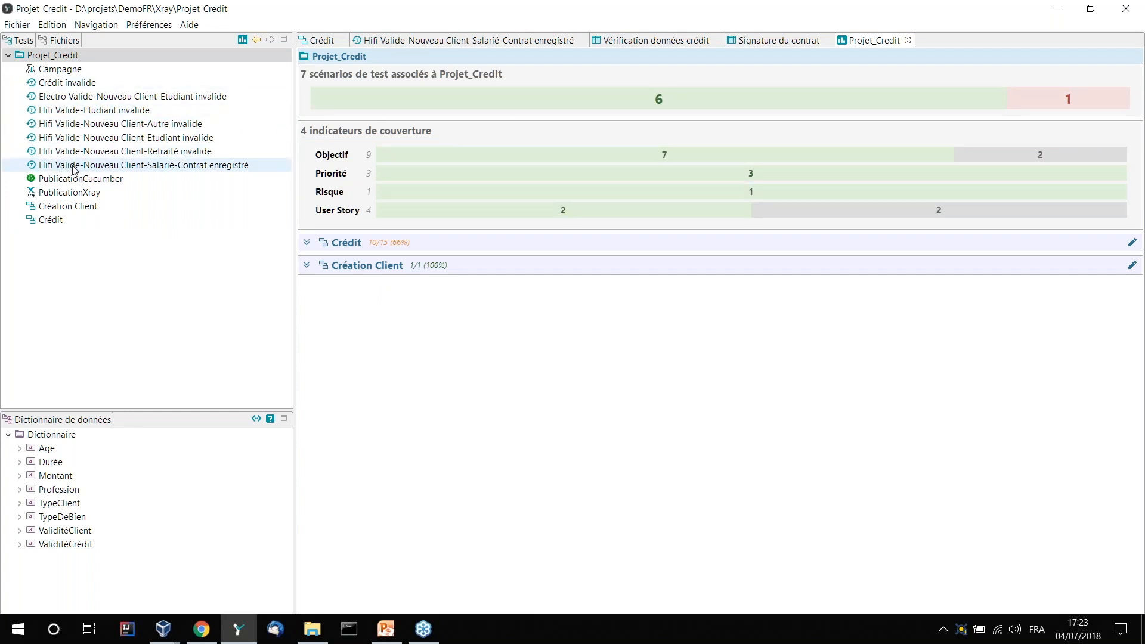
{"action": "mouse_move", "coordinate": [1041, 101]}
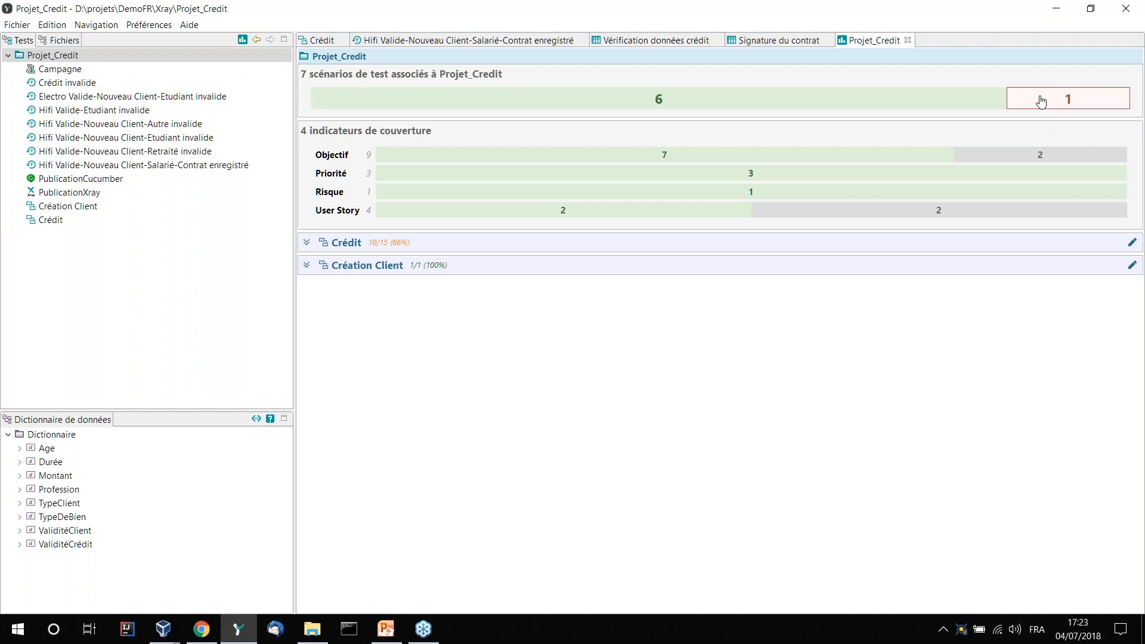
{"action": "left_click", "coordinate": [1041, 100]}
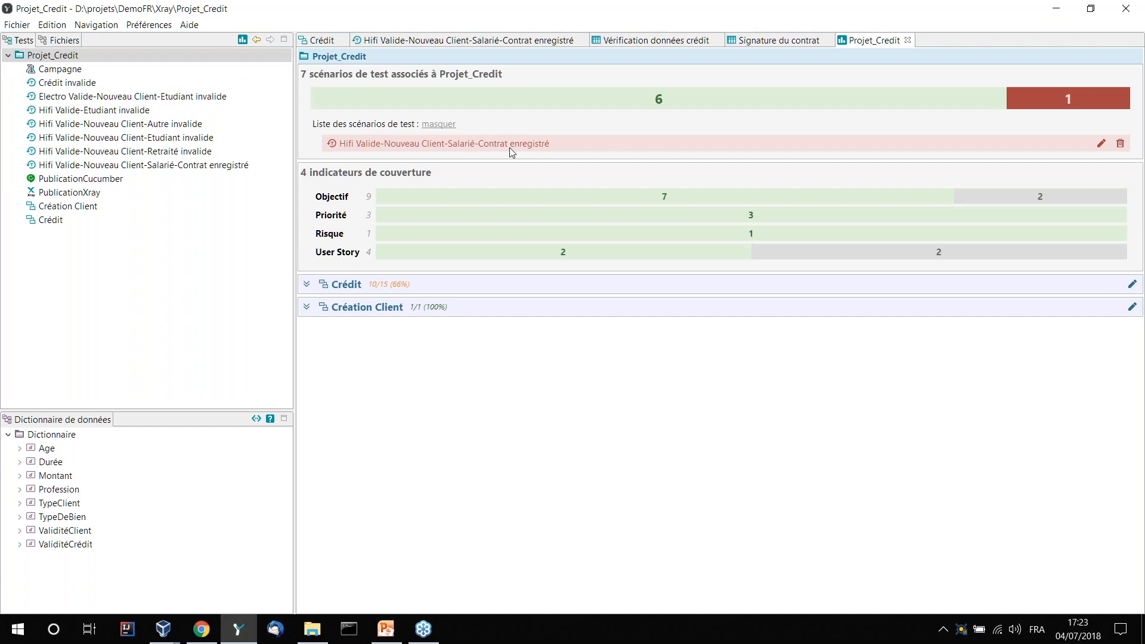
{"action": "left_click", "coordinate": [1101, 144]}
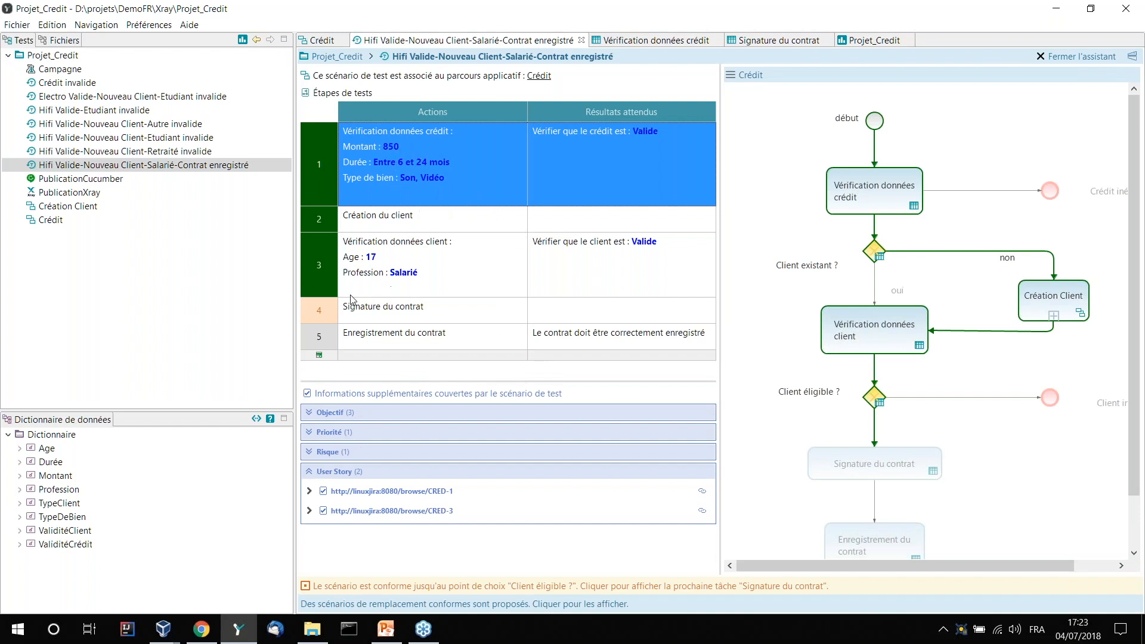
- Review the replacement scenarios and accept the first one, replacing "Signature du contrat" with "Signature du responsable d'agence"
{"action": "left_click", "coordinate": [314, 317]}
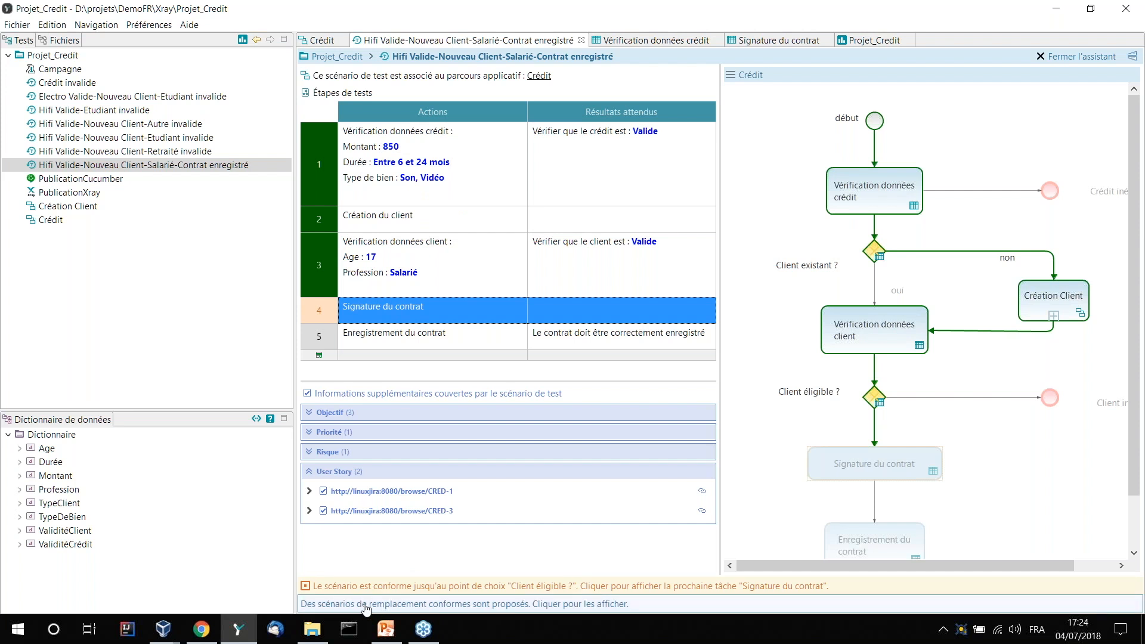
{"action": "left_click", "coordinate": [544, 606]}
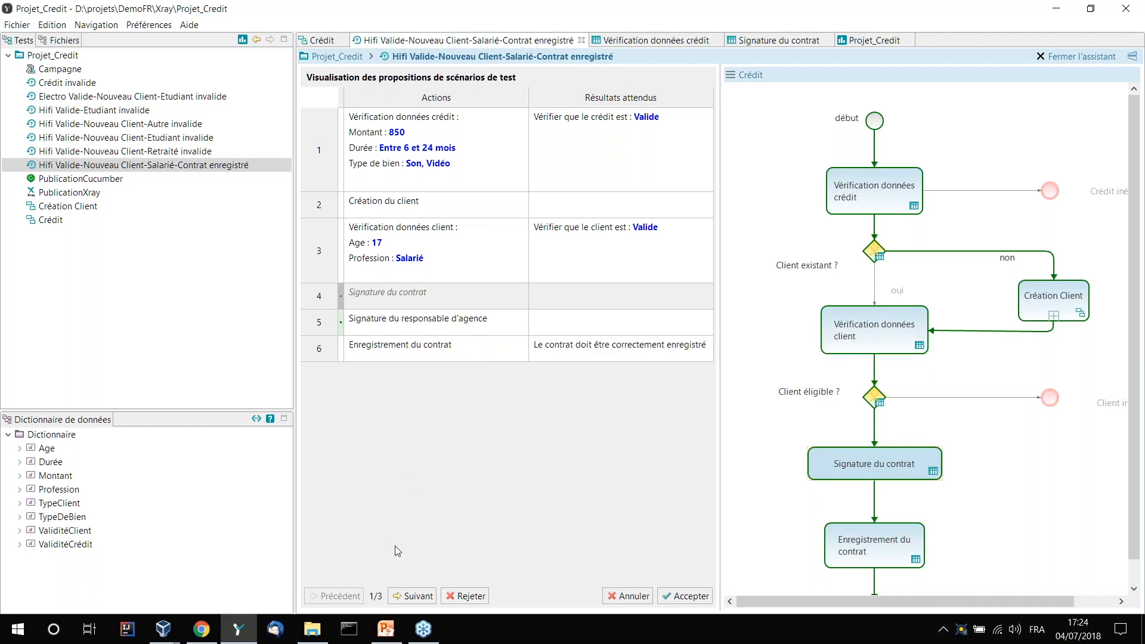
{"action": "left_click", "coordinate": [410, 596]}
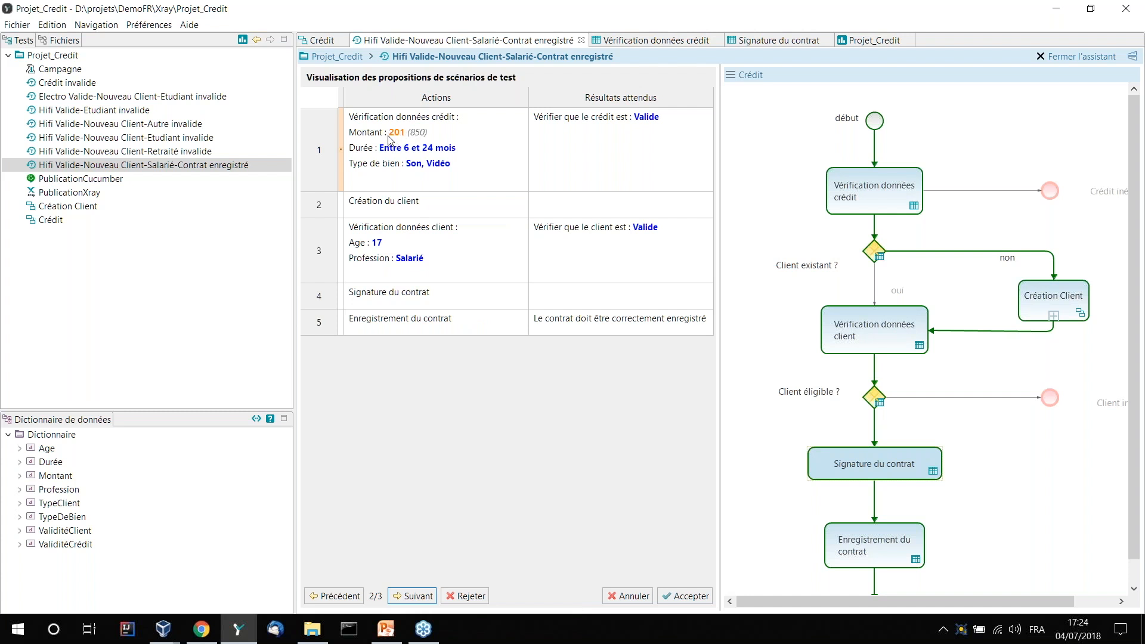
{"action": "mouse_move", "coordinate": [396, 137]}
{"action": "mouse_move", "coordinate": [391, 298]}
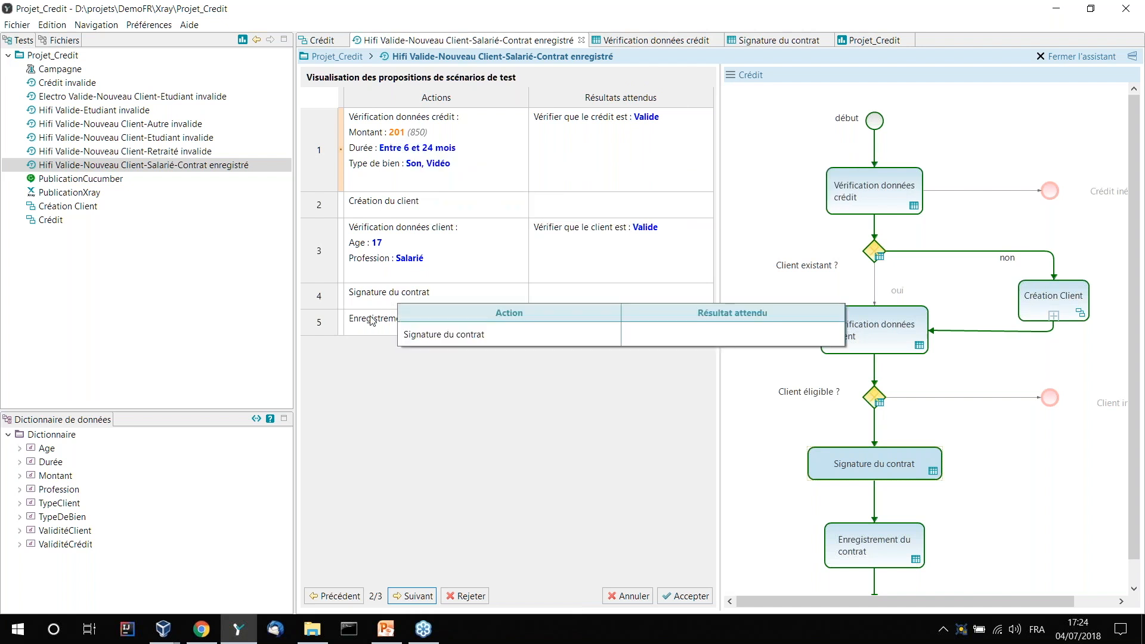
{"action": "left_click", "coordinate": [402, 595]}
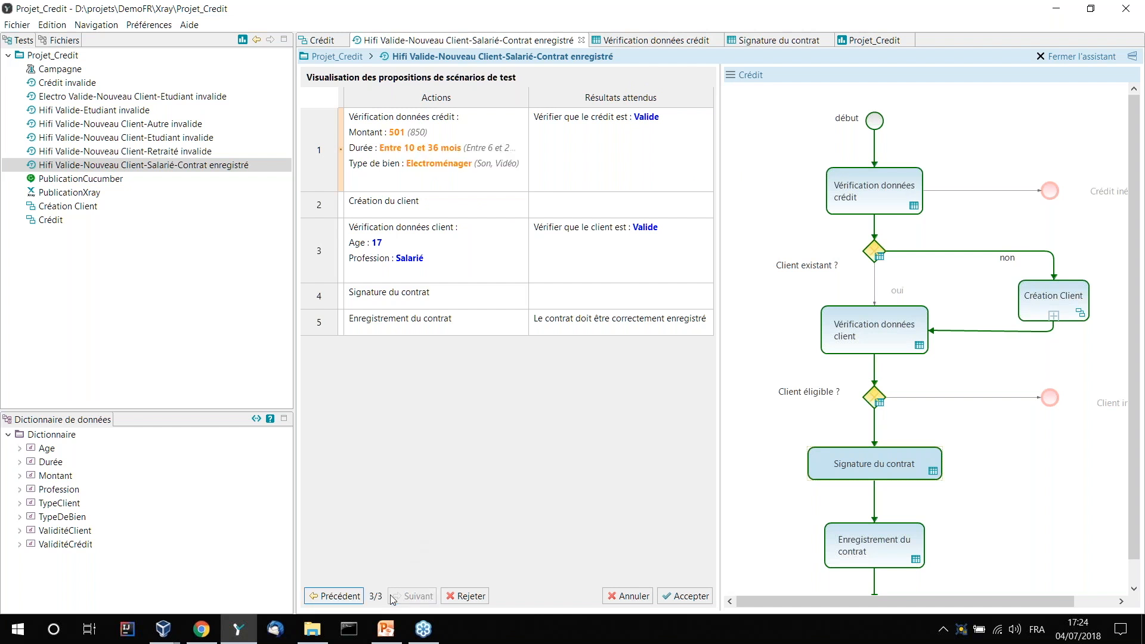
{"action": "left_click", "coordinate": [338, 597]}
{"action": "left_click", "coordinate": [337, 597]}
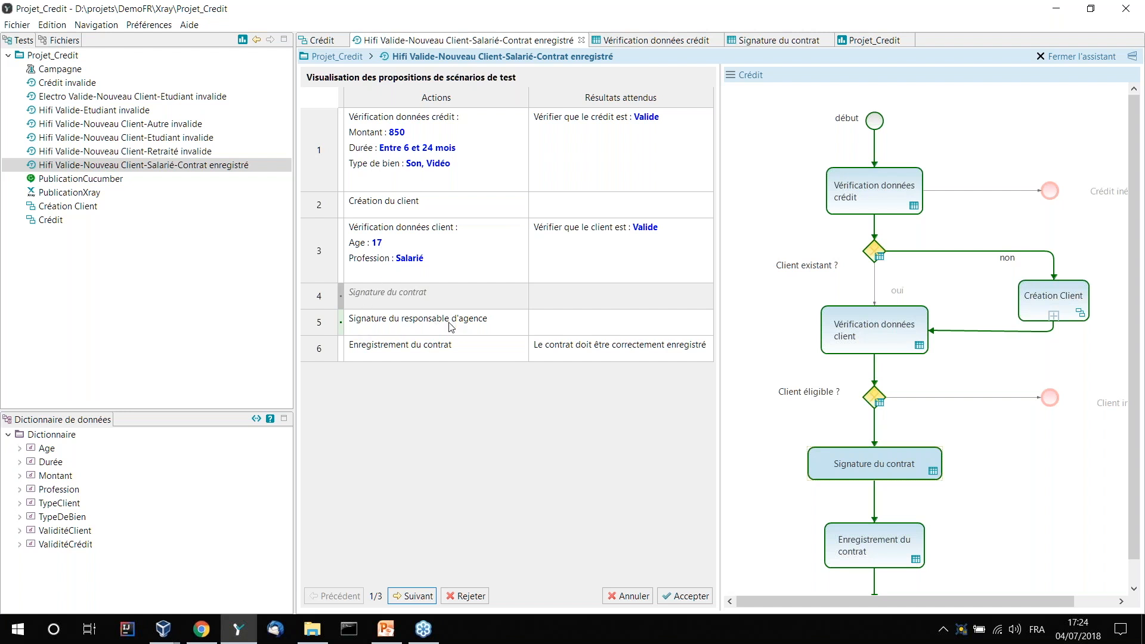
{"action": "left_click", "coordinate": [686, 596]}
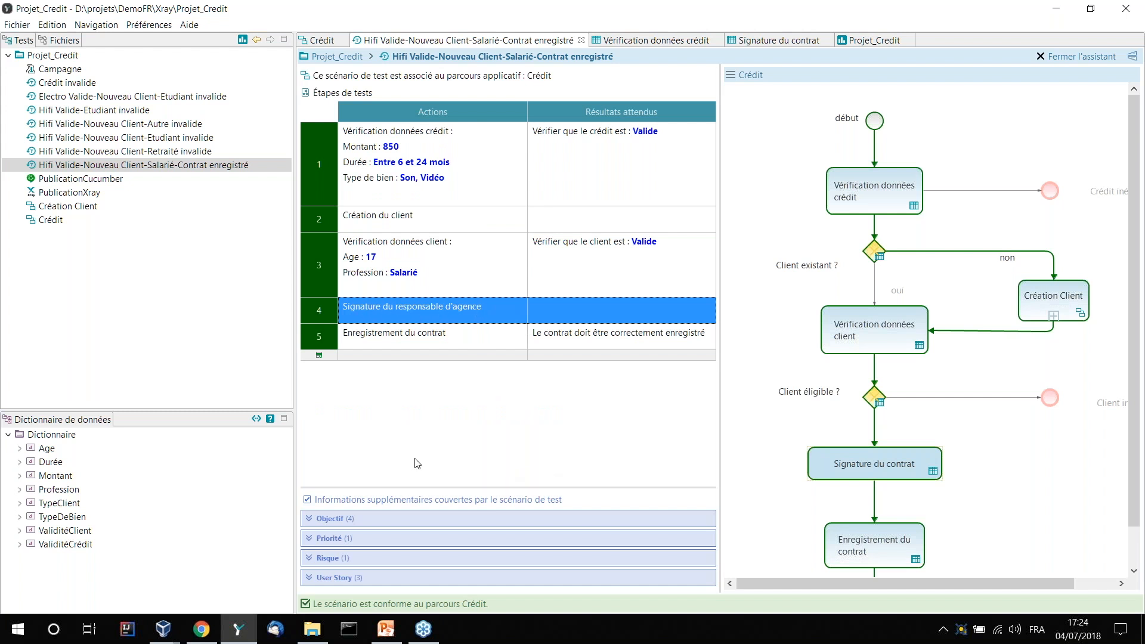
- Examine the user stories covered by the scenario and the coverage indicators of Projet_Credit
{"action": "left_click", "coordinate": [334, 579]}
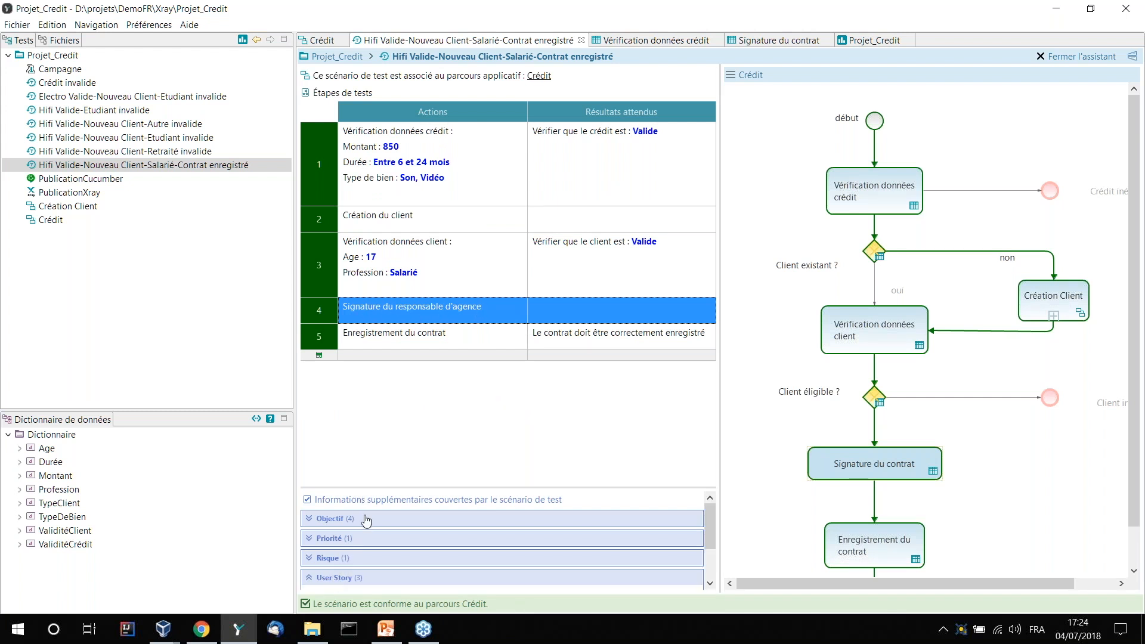
{"action": "left_click_drag", "start_coordinate": [382, 487], "coordinate": [391, 383]}
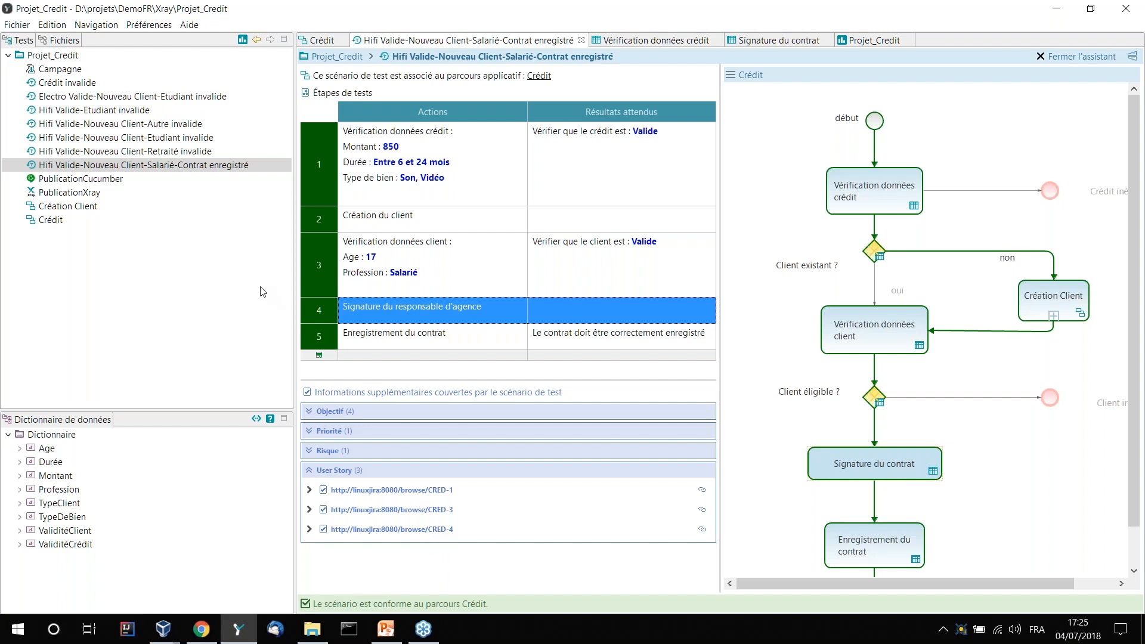
{"action": "left_click", "coordinate": [328, 59]}
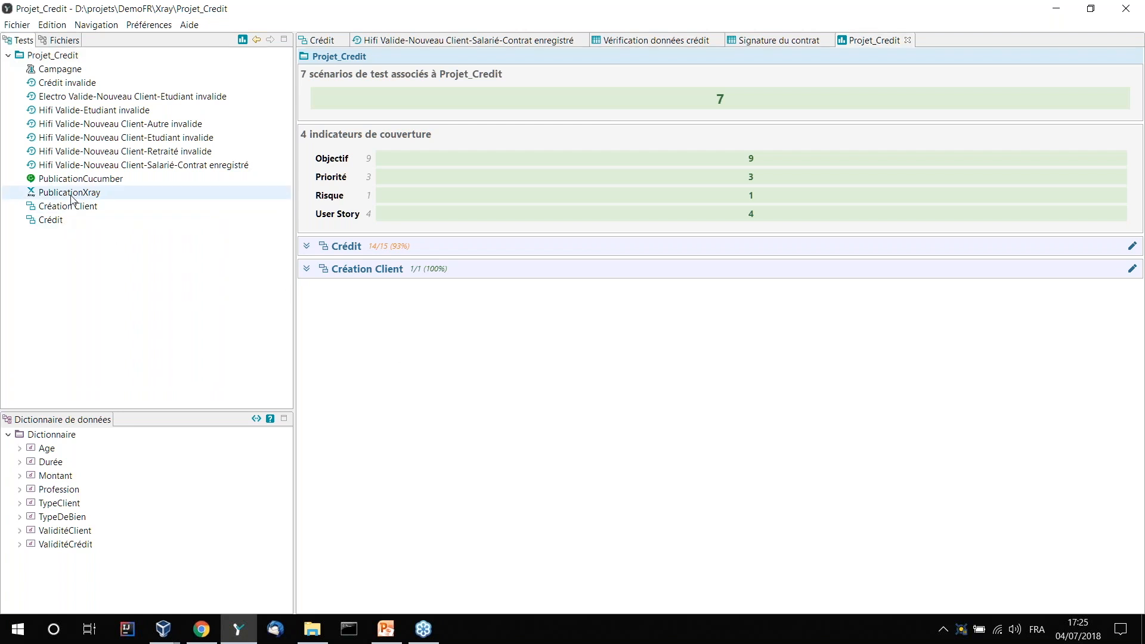
- Open the PublicationXray publication settings of Projet_Credit
{"action": "double_click", "coordinate": [93, 193]}
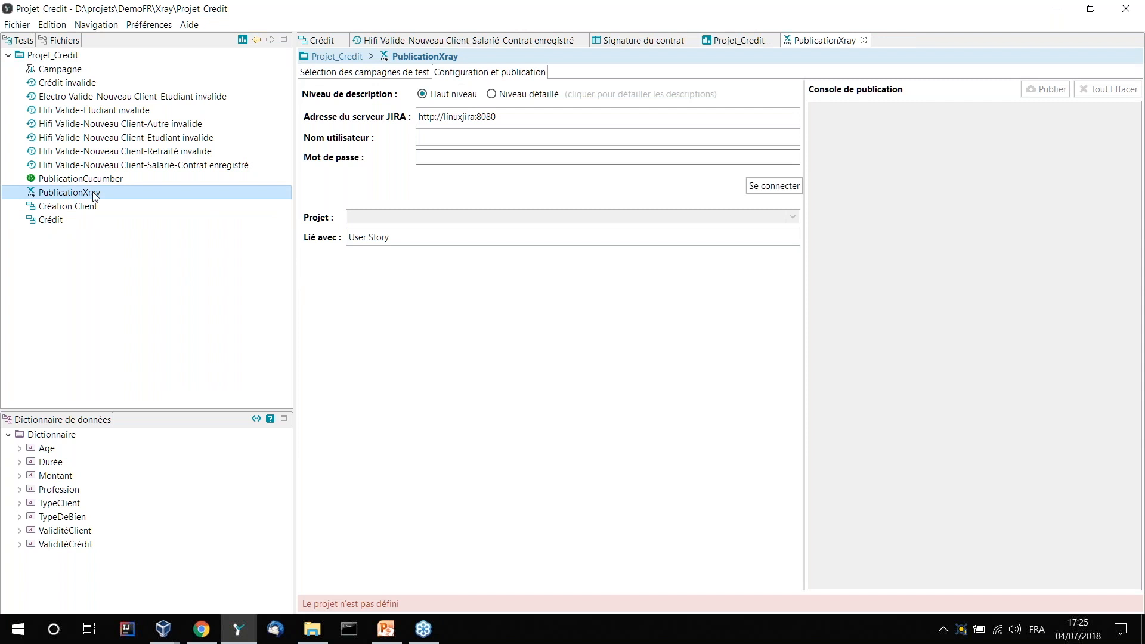